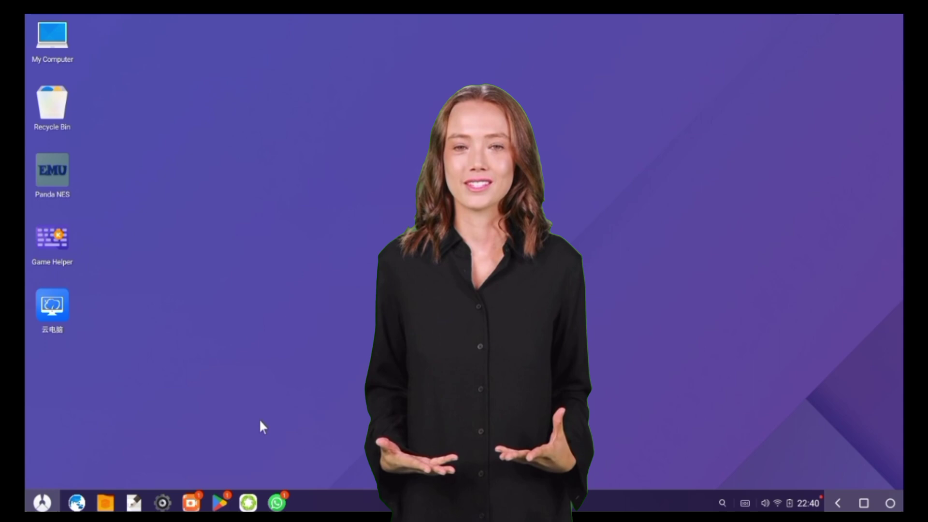
Launch the Google Play Store from the Phoenix OS taskbar.
{"action": "left_click", "coordinate": [227, 501]}
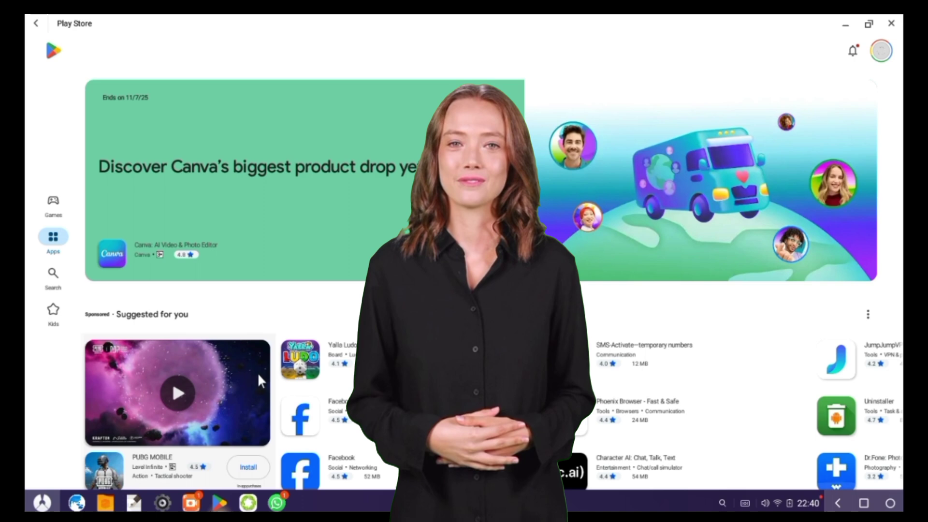
Search the Play Store for 'http injector' and browse the HTTP Injector (SSH/V2ray) results.
{"action": "left_click", "coordinate": [62, 270]}
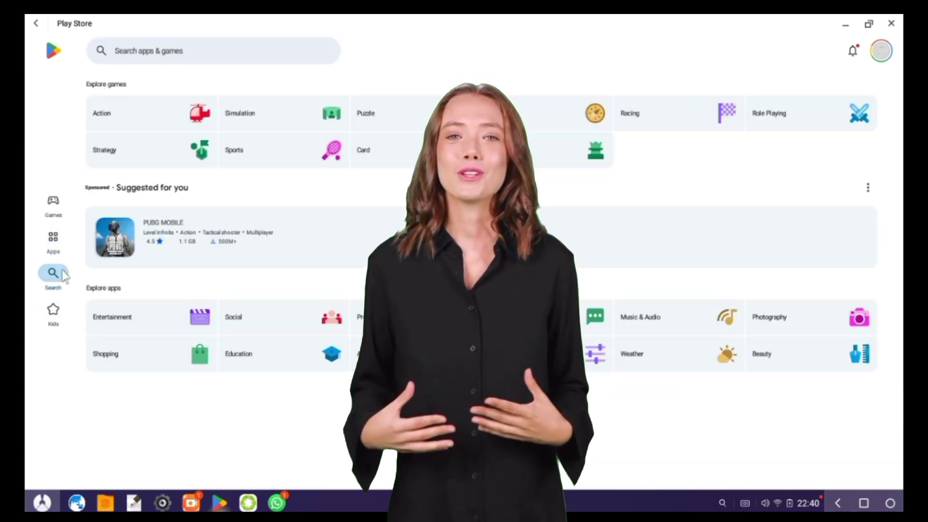
{"action": "left_click", "coordinate": [257, 58]}
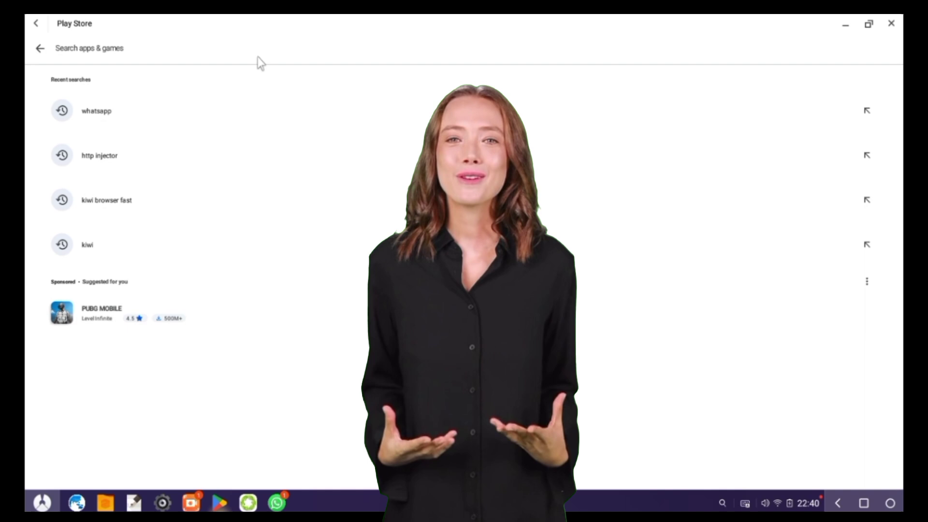
{"action": "type", "text": "http"}
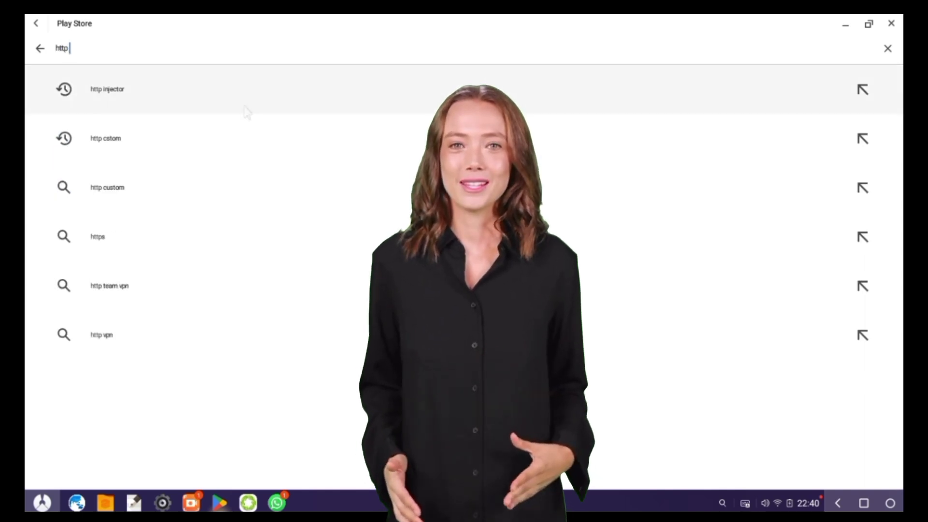
{"action": "type", "text": " injector"}
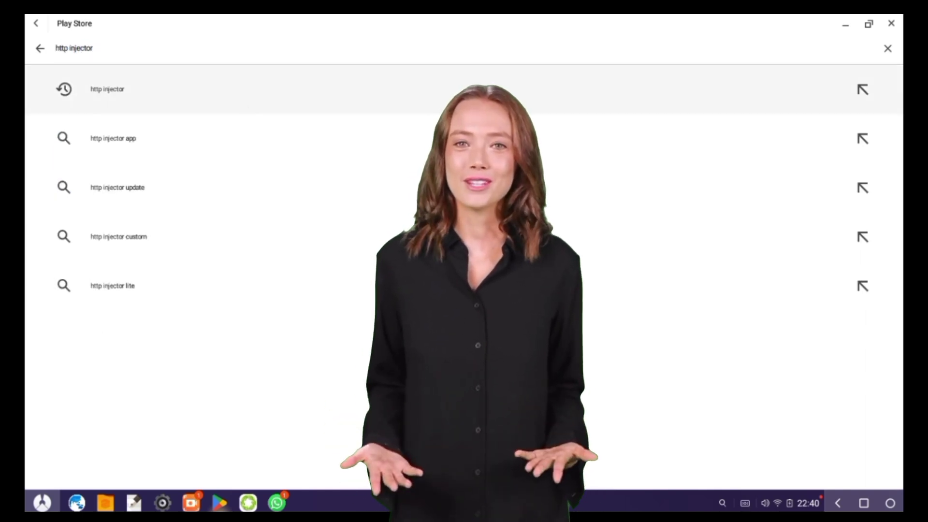
{"action": "key", "text": "Return"}
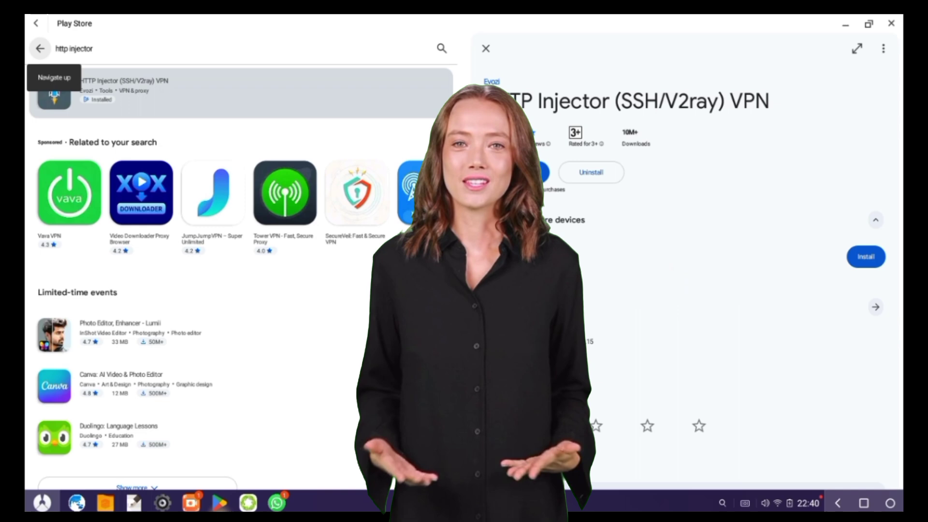
{"action": "scroll", "coordinate": [227, 203], "scroll_direction": "down", "scroll_amount": 1}
{"action": "scroll", "coordinate": [220, 273], "scroll_direction": "down", "scroll_amount": 4}
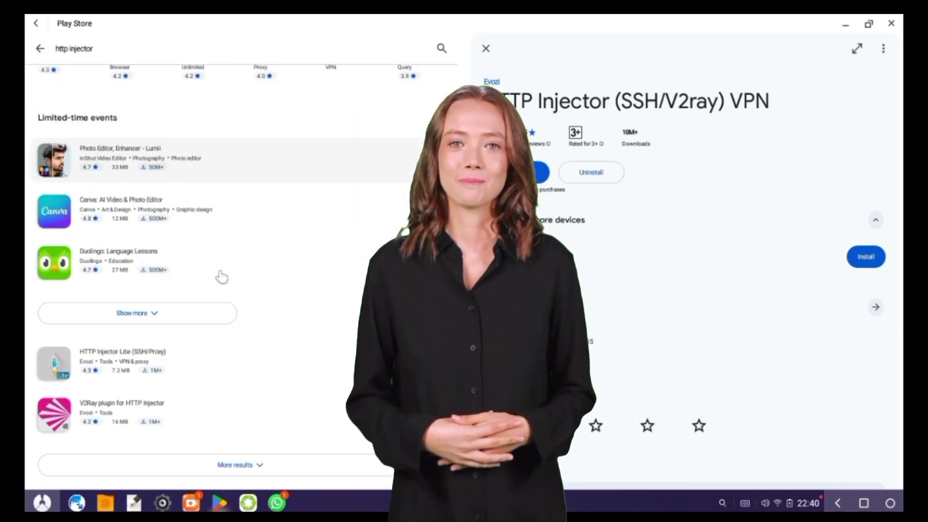
{"action": "scroll", "coordinate": [220, 274], "scroll_direction": "up", "scroll_amount": 1}
{"action": "scroll", "coordinate": [215, 295], "scroll_direction": "up", "scroll_amount": 1}
{"action": "scroll", "coordinate": [212, 319], "scroll_direction": "up", "scroll_amount": 2}
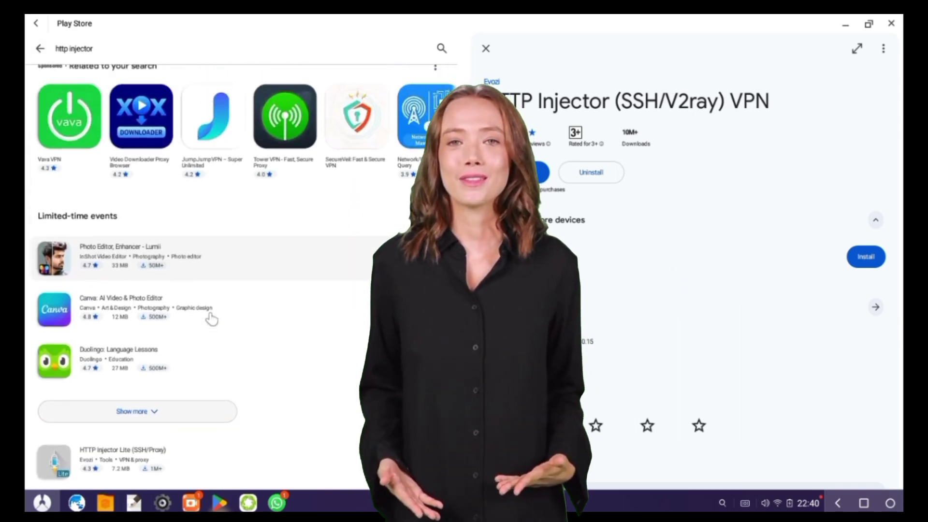
{"action": "scroll", "coordinate": [211, 319], "scroll_direction": "up", "scroll_amount": 1}
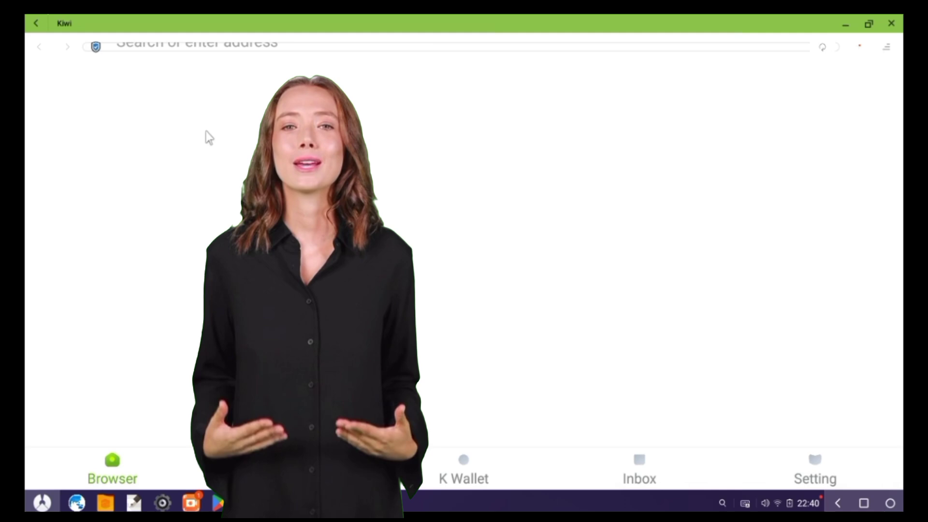
Search Kiwi for HTTP Injector to view its App Store preview, then return to the Play Store.
{"action": "type", "text": "http"}
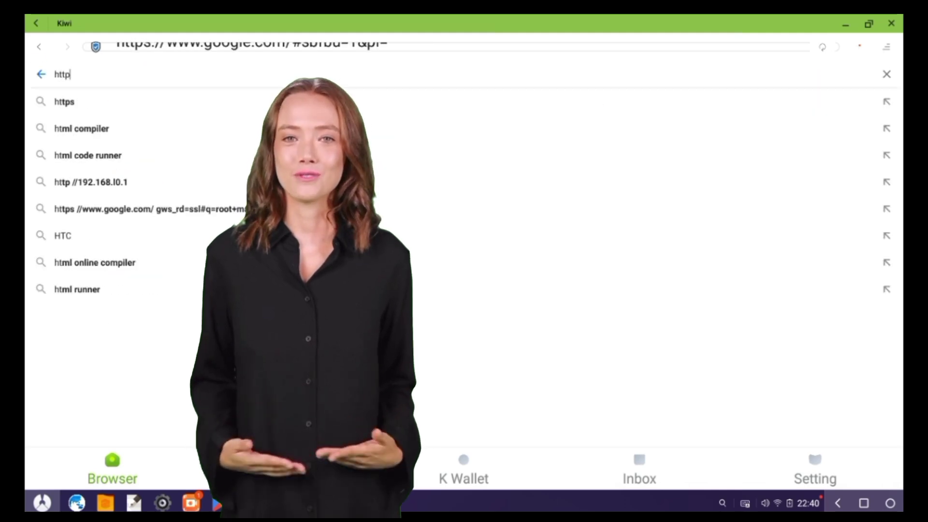
{"action": "type", "text": " in"}
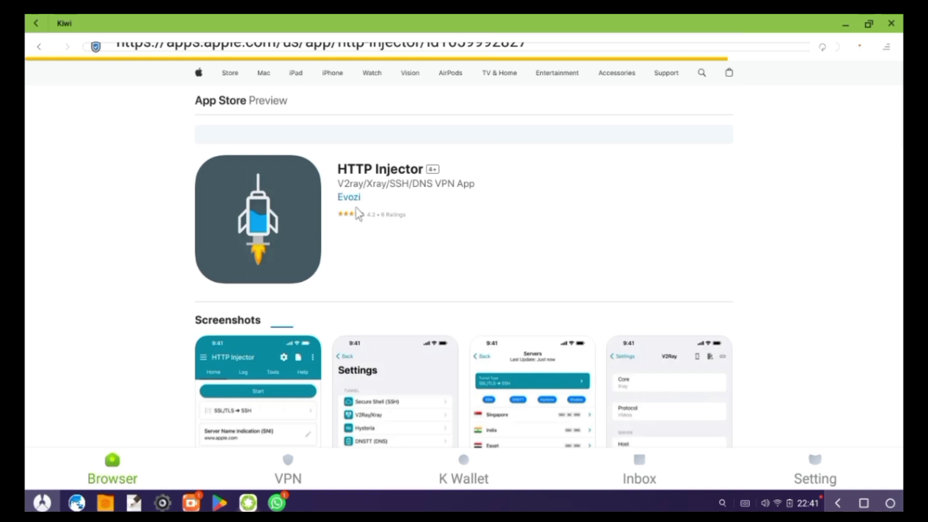
{"action": "scroll", "coordinate": [356, 208], "scroll_direction": "down", "scroll_amount": 2}
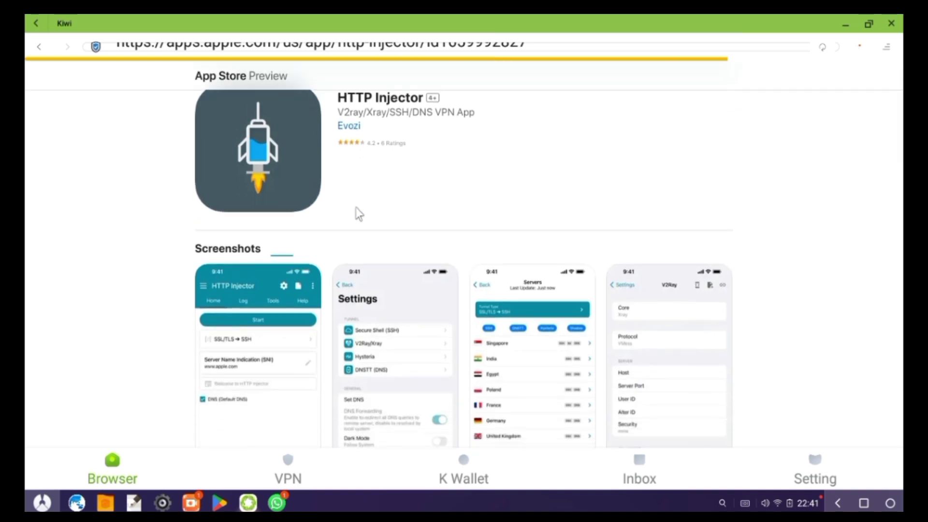
{"action": "left_click", "coordinate": [216, 494]}
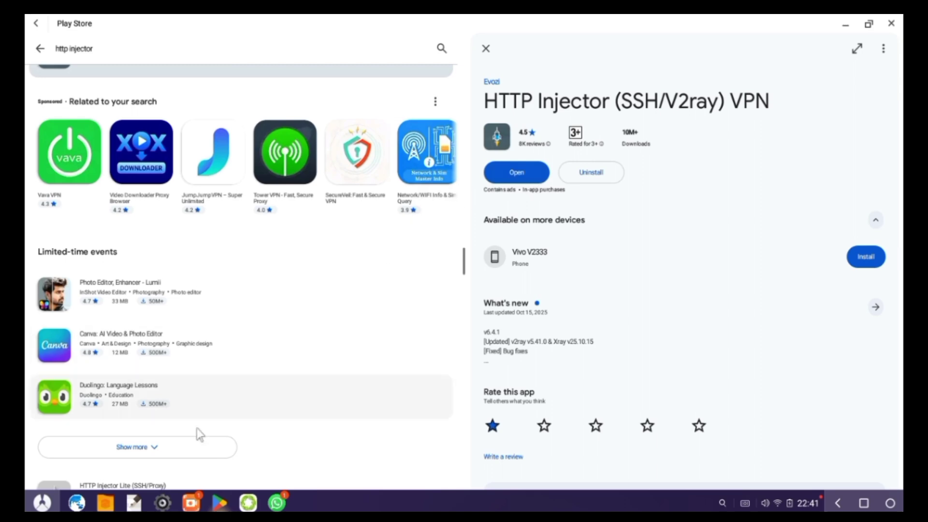
Add an HTTP Injector shortcut to the desktop from the app list, then minimize the Play Store.
{"action": "left_click", "coordinate": [42, 502]}
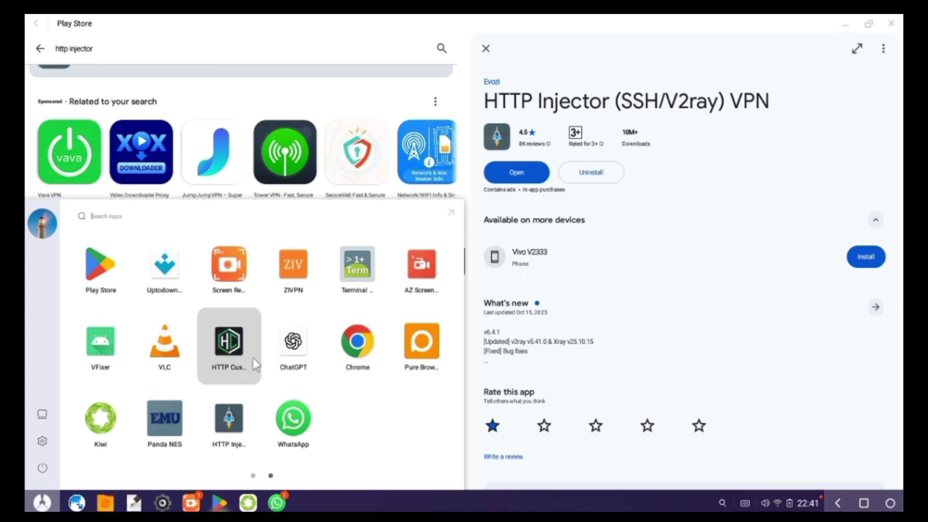
{"action": "right_click", "coordinate": [236, 403]}
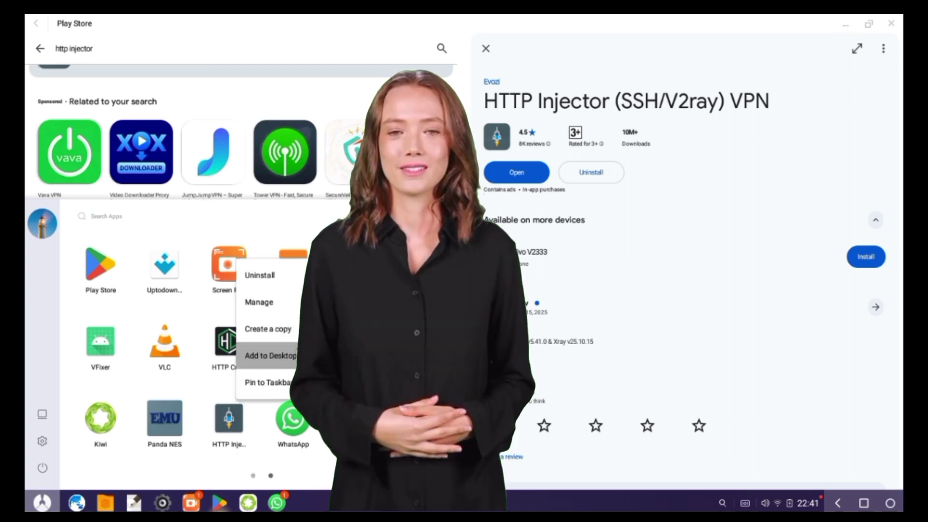
{"action": "left_click", "coordinate": [271, 355]}
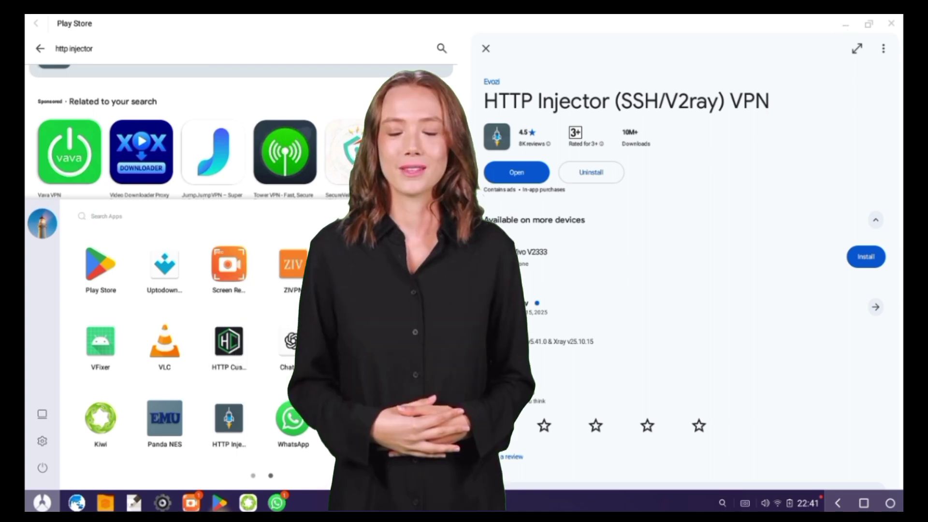
{"action": "left_click", "coordinate": [841, 23]}
Launch HTTP Injector from its desktop shortcut and bring the Kiwi browser back alongside it.
{"action": "left_click", "coordinate": [849, 21]}
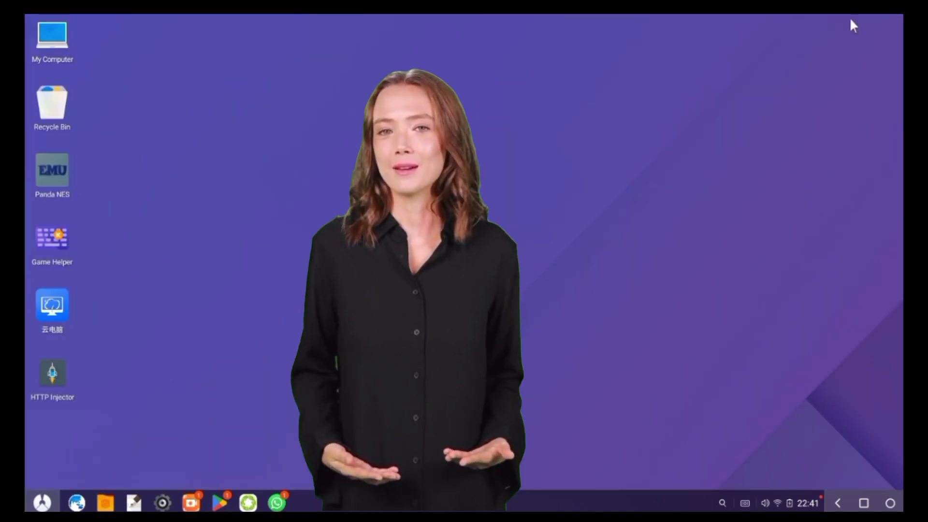
{"action": "double_click", "coordinate": [51, 377]}
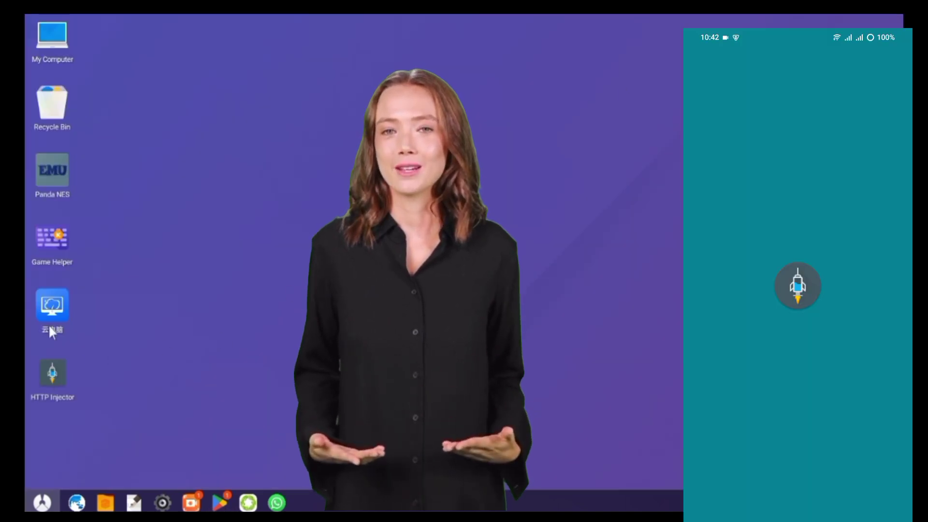
{"action": "left_click", "coordinate": [248, 503]}
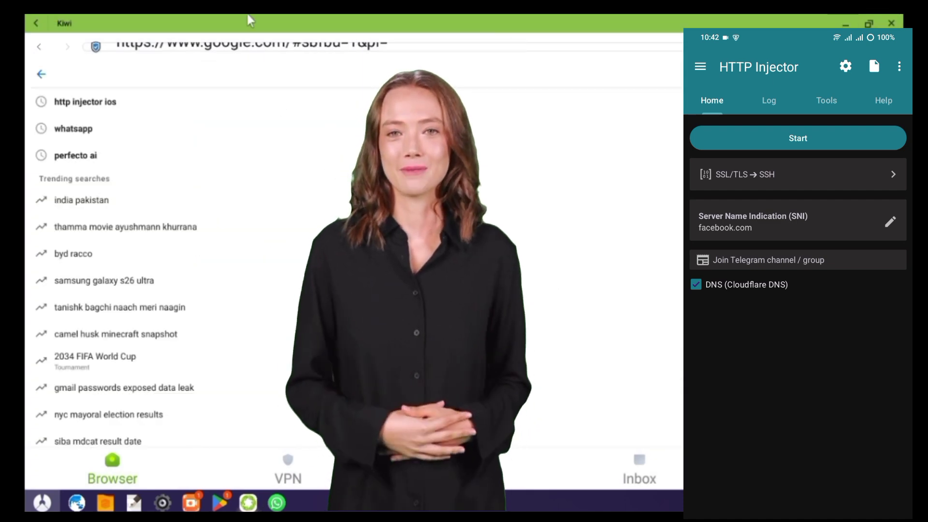
Google 'sshssltunnel', open the sshssltunnel.com site and scroll through its VPN services.
{"action": "type", "text": "ss"}
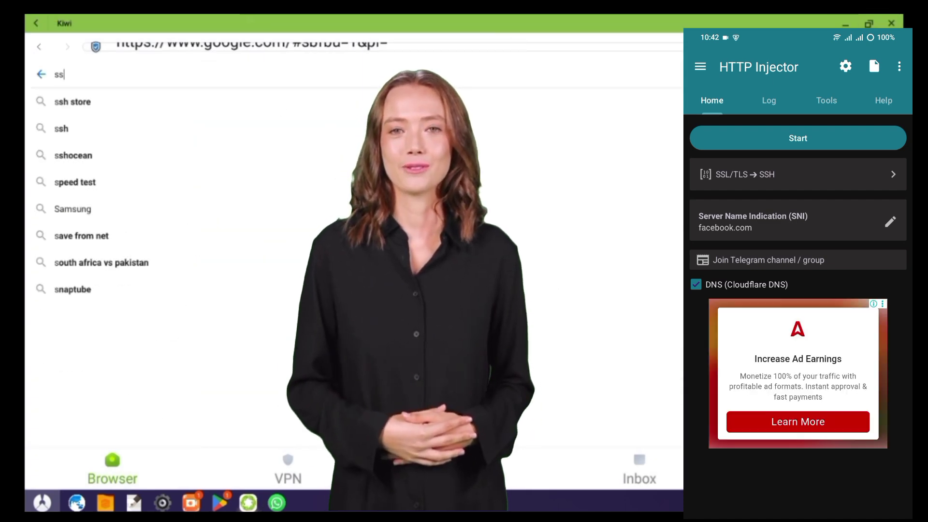
{"action": "type", "text": "hssl"}
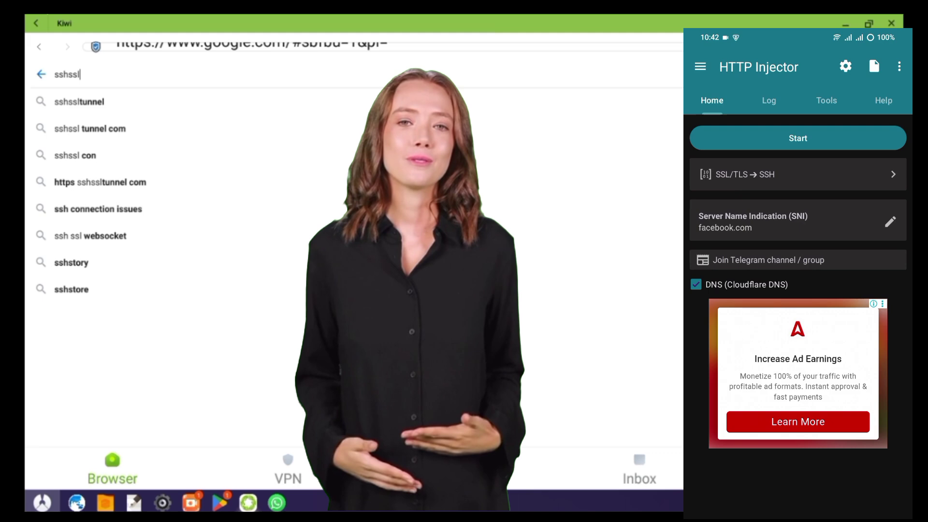
{"action": "type", "text": "tunnel"}
{"action": "key", "text": "Return"}
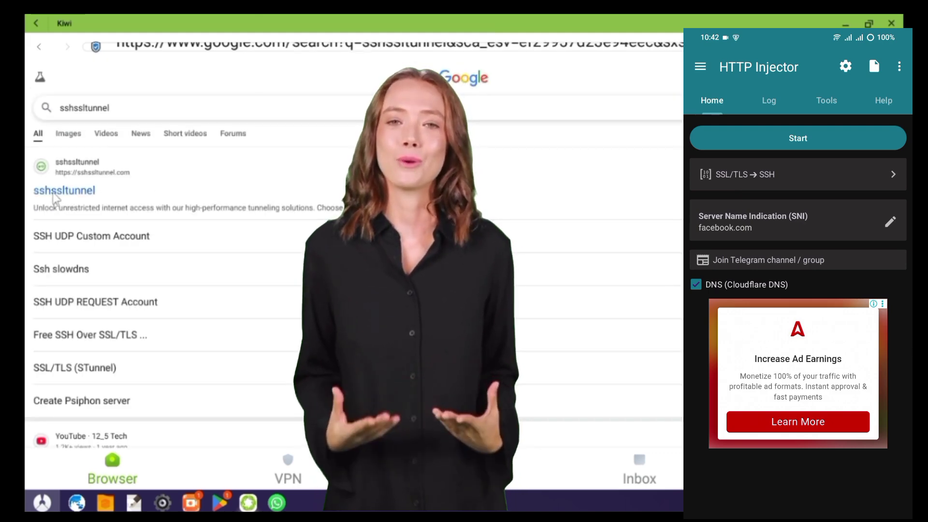
{"action": "left_click", "coordinate": [61, 193]}
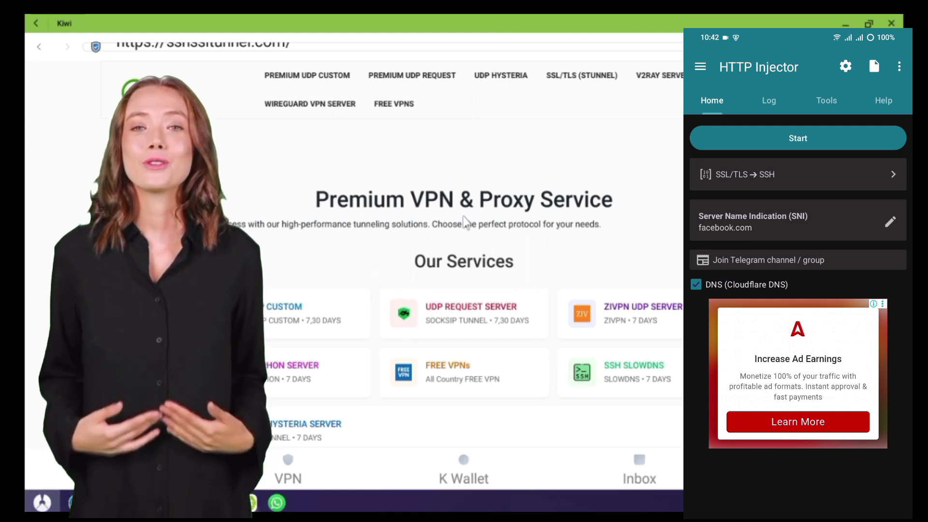
{"action": "scroll", "coordinate": [466, 222], "scroll_direction": "down", "scroll_amount": 5}
{"action": "scroll", "coordinate": [501, 211], "scroll_direction": "down", "scroll_amount": 5}
{"action": "scroll", "coordinate": [504, 213], "scroll_direction": "up", "scroll_amount": 5}
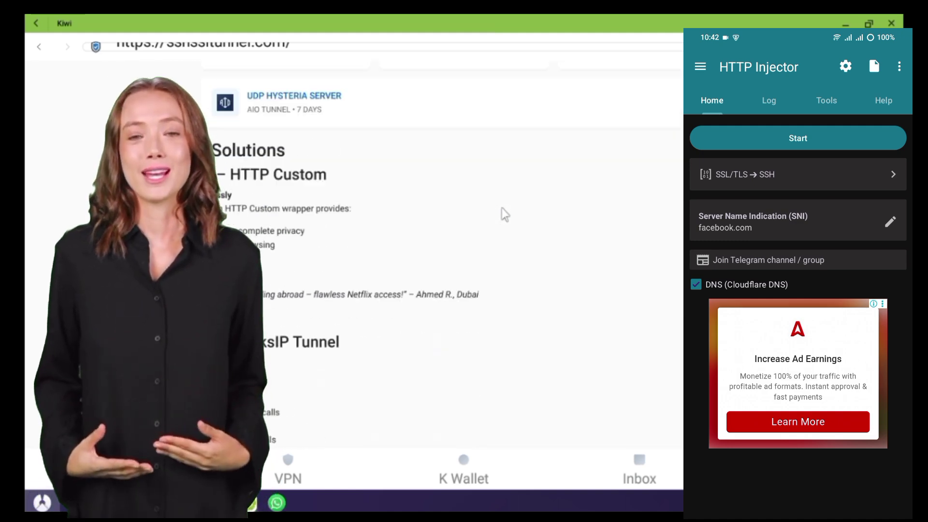
{"action": "scroll", "coordinate": [501, 213], "scroll_direction": "up", "scroll_amount": 5}
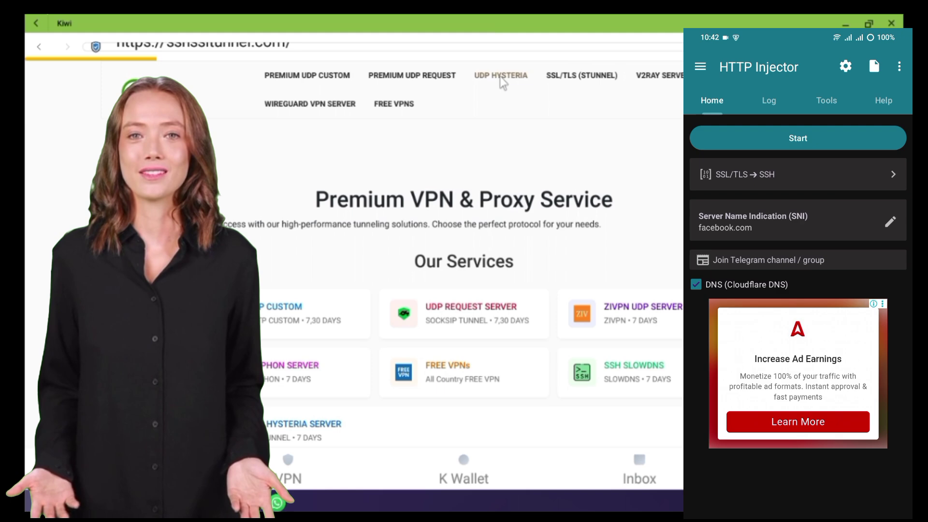
On the UDP HYSTERIA page, enter a username, pass reCAPTCHA and request a Hysteria server.
{"action": "left_click", "coordinate": [501, 80]}
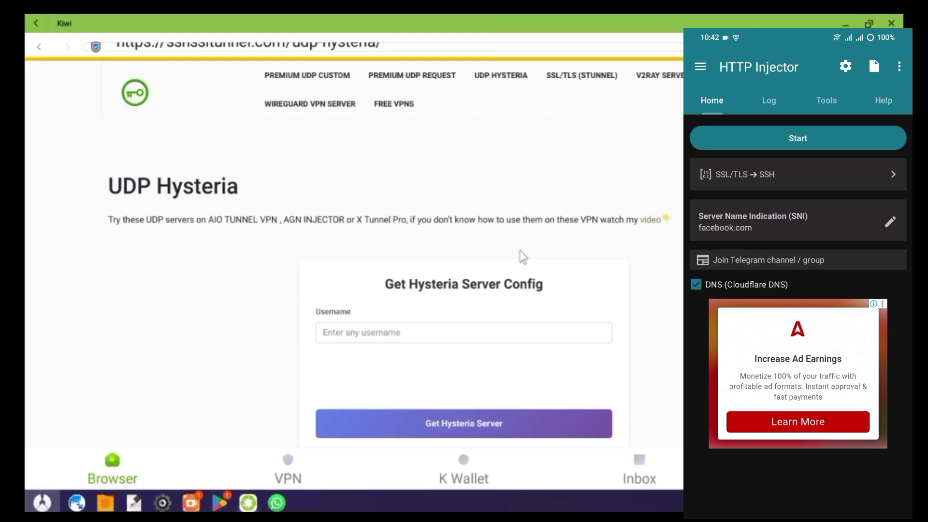
{"action": "scroll", "coordinate": [522, 256], "scroll_direction": "down", "scroll_amount": 1}
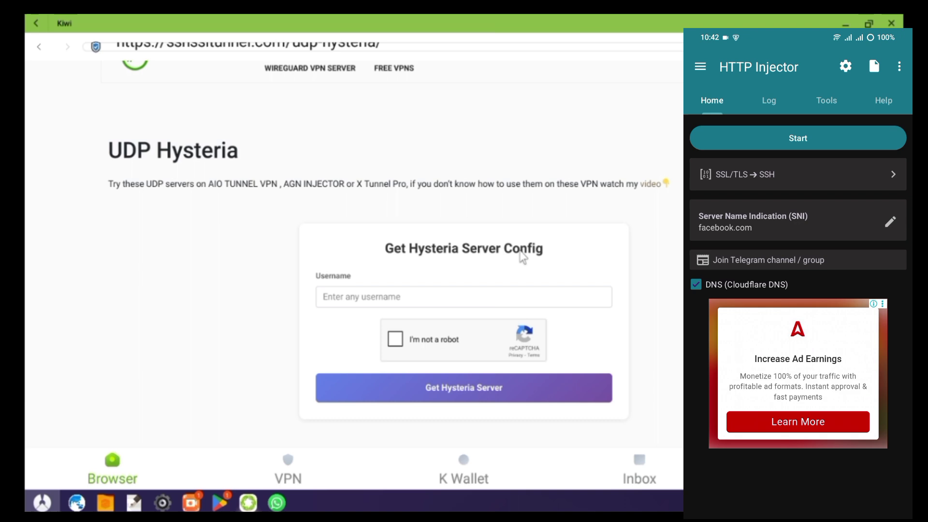
{"action": "left_click", "coordinate": [518, 298]}
{"action": "type", "text": "fdsfsdf"}
{"action": "left_click", "coordinate": [437, 343]}
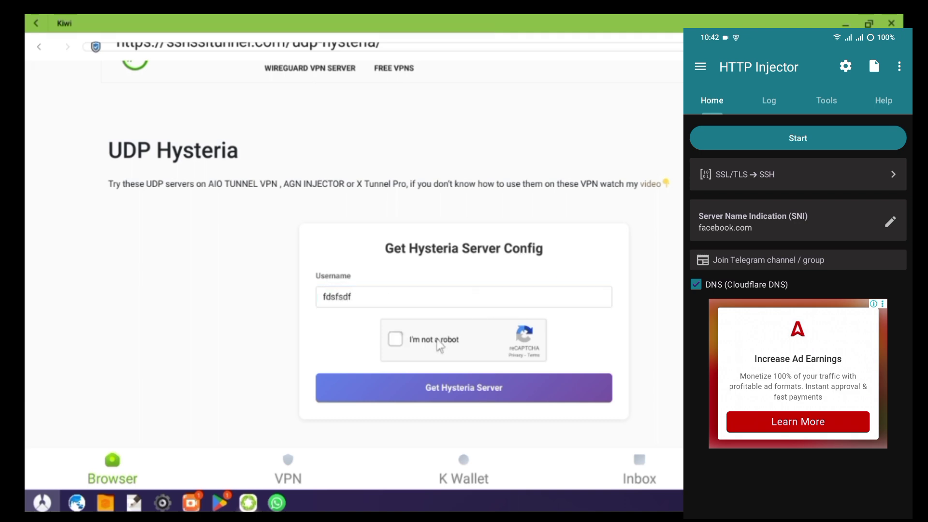
{"action": "left_click", "coordinate": [445, 379]}
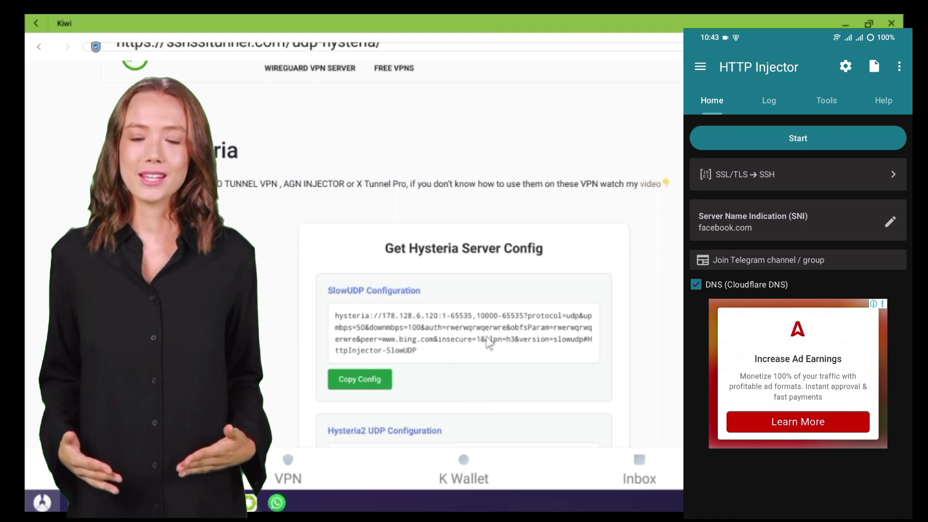
Scroll down to the generated SlowUDP and Hysteria2 UDP configurations.
{"action": "scroll", "coordinate": [636, 307], "scroll_direction": "down", "scroll_amount": 3}
{"action": "scroll", "coordinate": [640, 308], "scroll_direction": "down", "scroll_amount": 1}
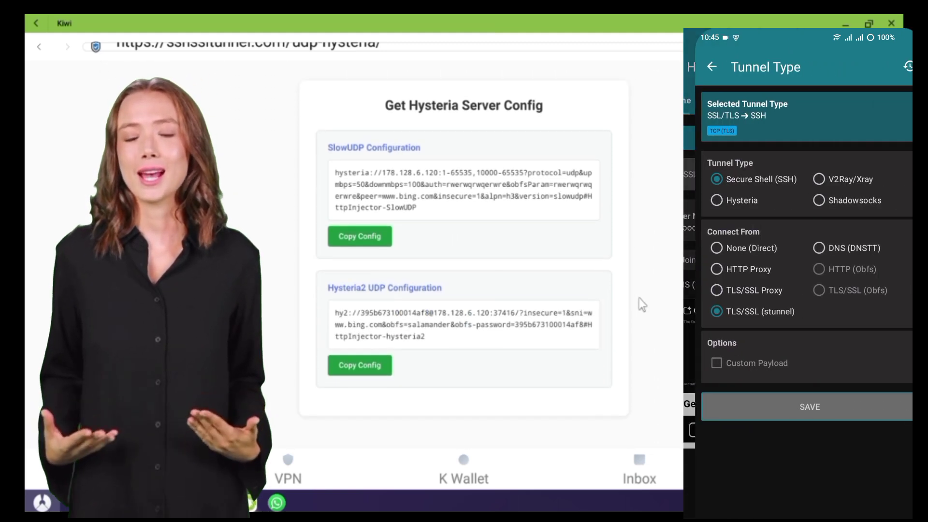
{"action": "scroll", "coordinate": [640, 305], "scroll_direction": "down", "scroll_amount": 1}
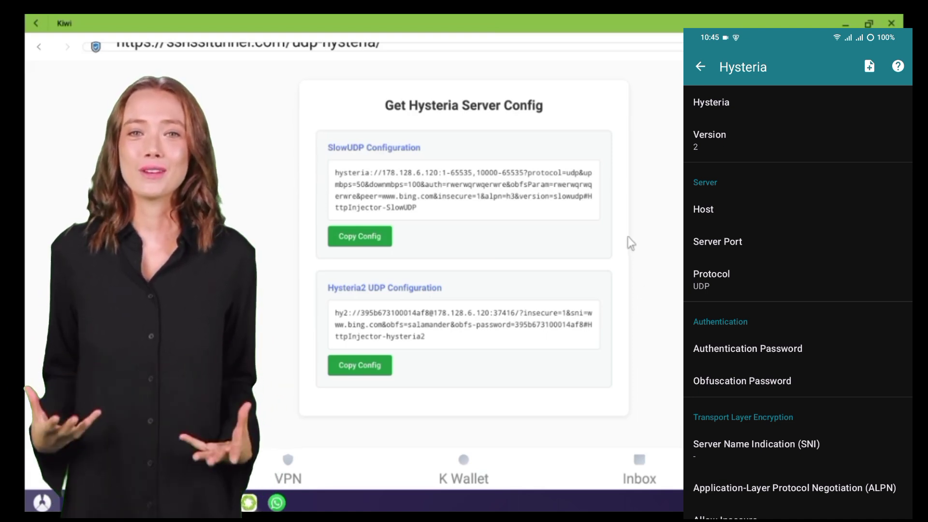
Copy the SlowUDP configuration for use in HTTP Injector's Hysteria tunnel.
{"action": "left_click", "coordinate": [384, 238]}
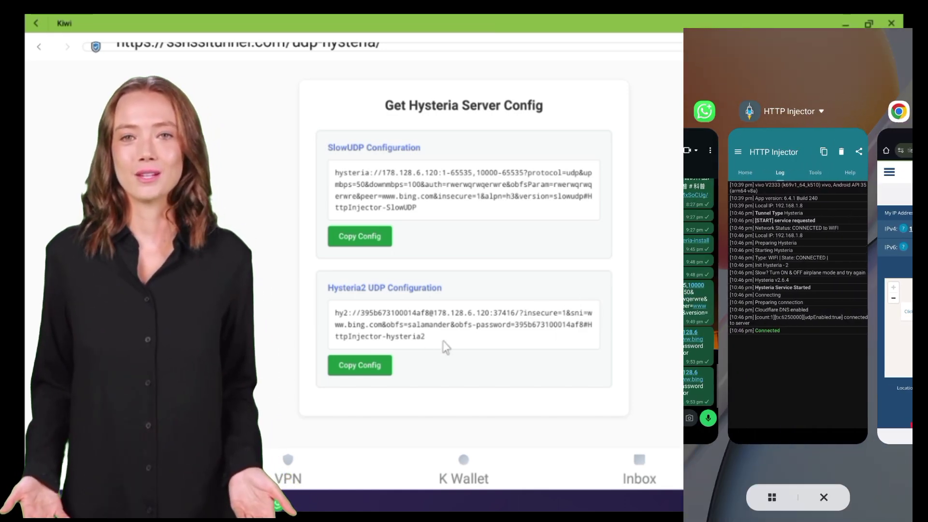
Copy the Hysteria2 UDP config, then minimize the Kiwi and Screen Recorder windows.
{"action": "left_click", "coordinate": [363, 364]}
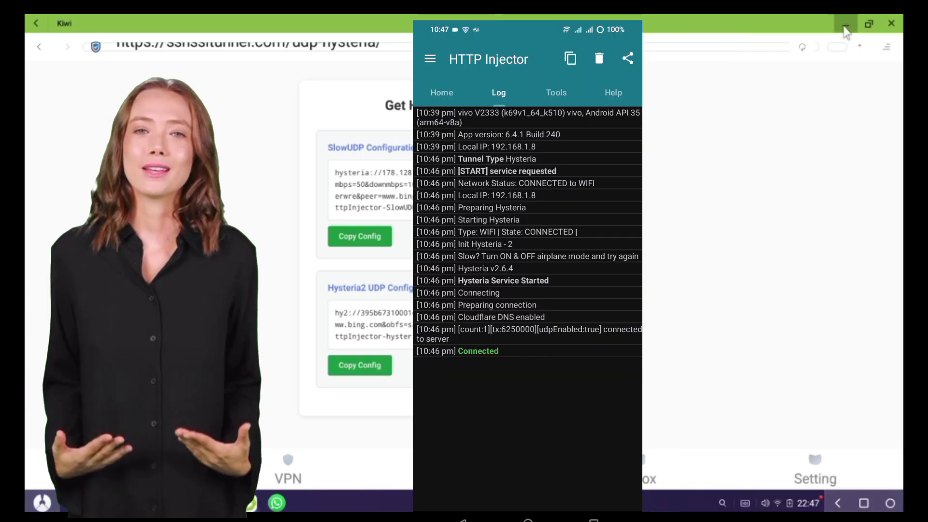
{"action": "left_click", "coordinate": [845, 23]}
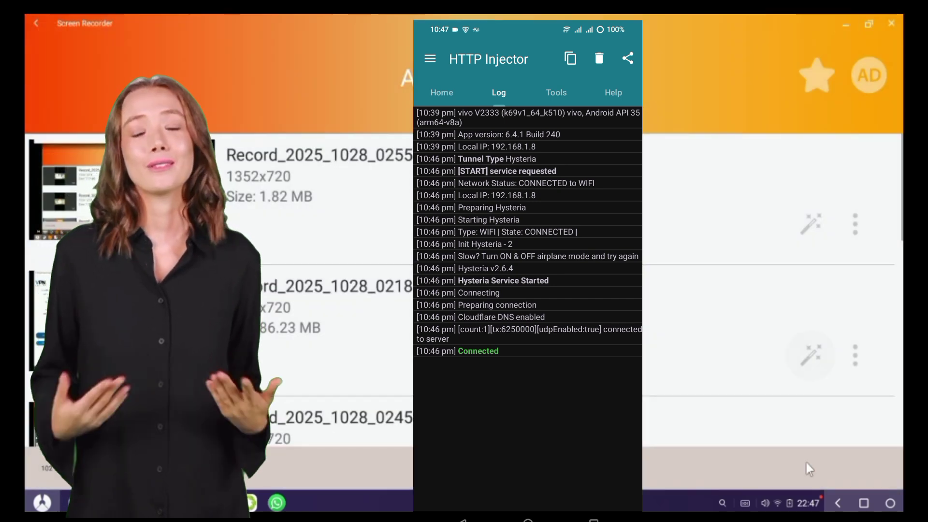
{"action": "left_click", "coordinate": [853, 21]}
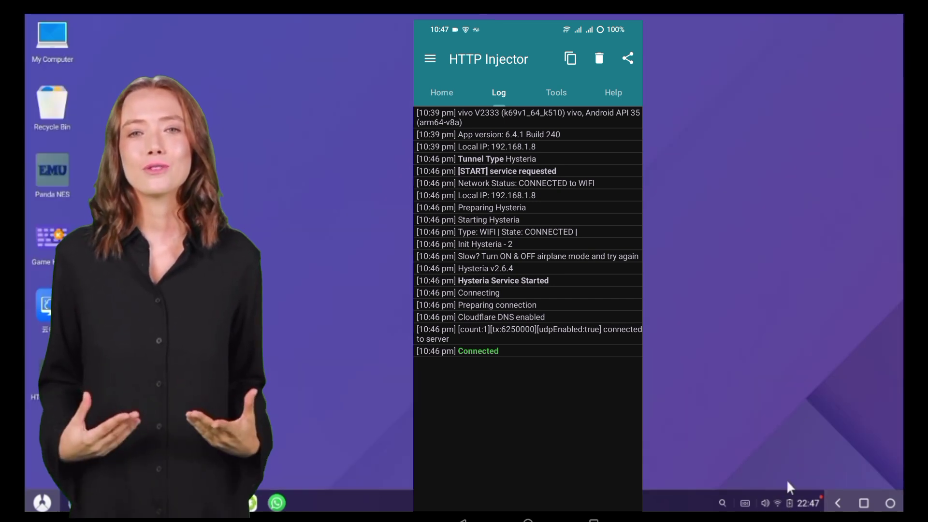